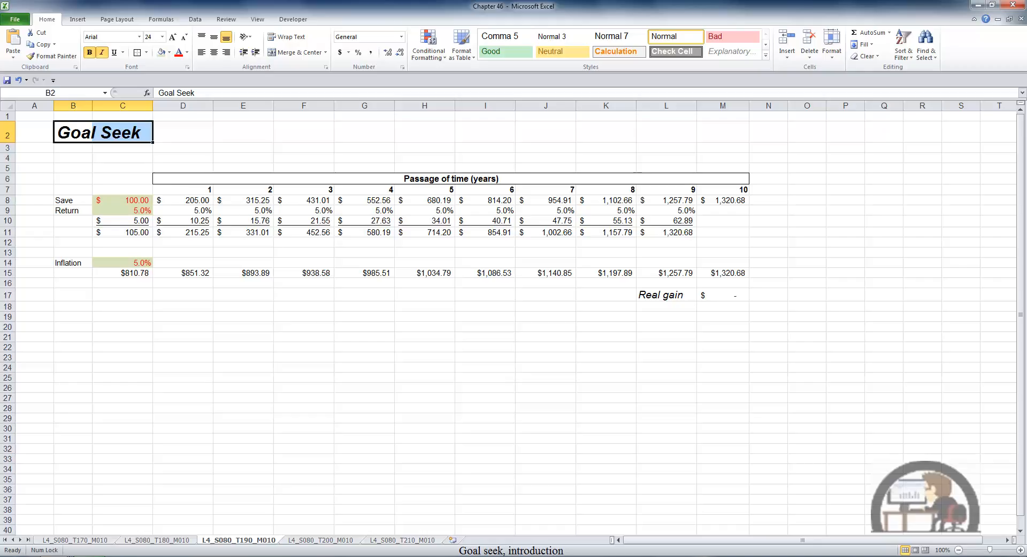
Examine the PV formula in C15, the inflation formulas across row 15, and the real gain formula in M17.
{"action": "double_click", "coordinate": [136, 274]}
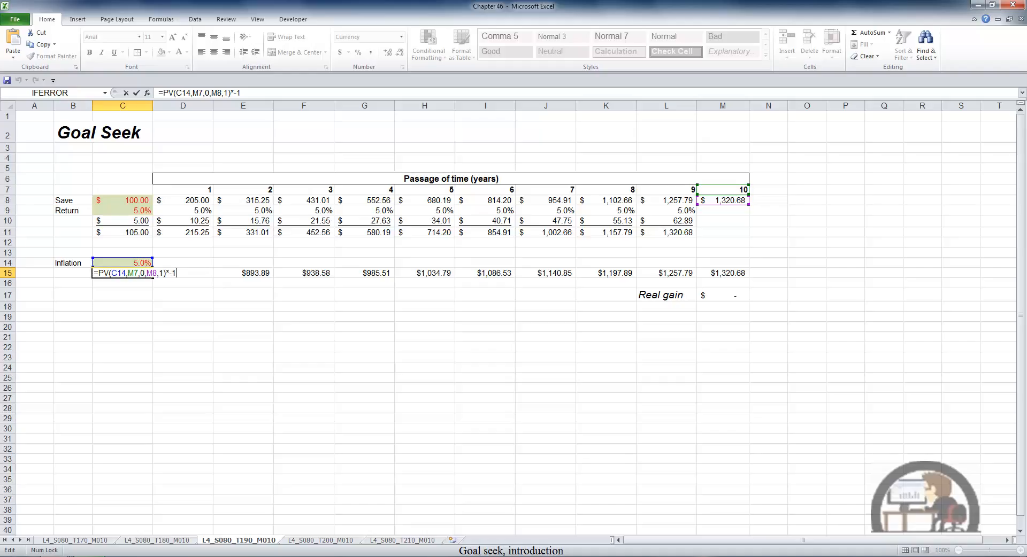
{"action": "key", "text": "ctrl+Return"}
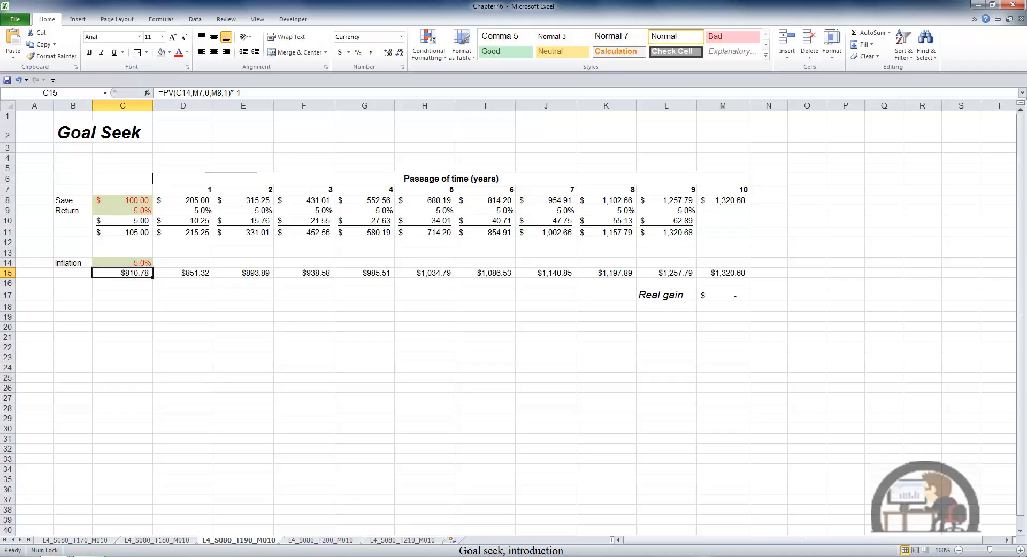
{"action": "key", "text": "Right"}
{"action": "key", "text": "Right"}
{"action": "key", "text": "Right"}
{"action": "key", "text": "Right"}
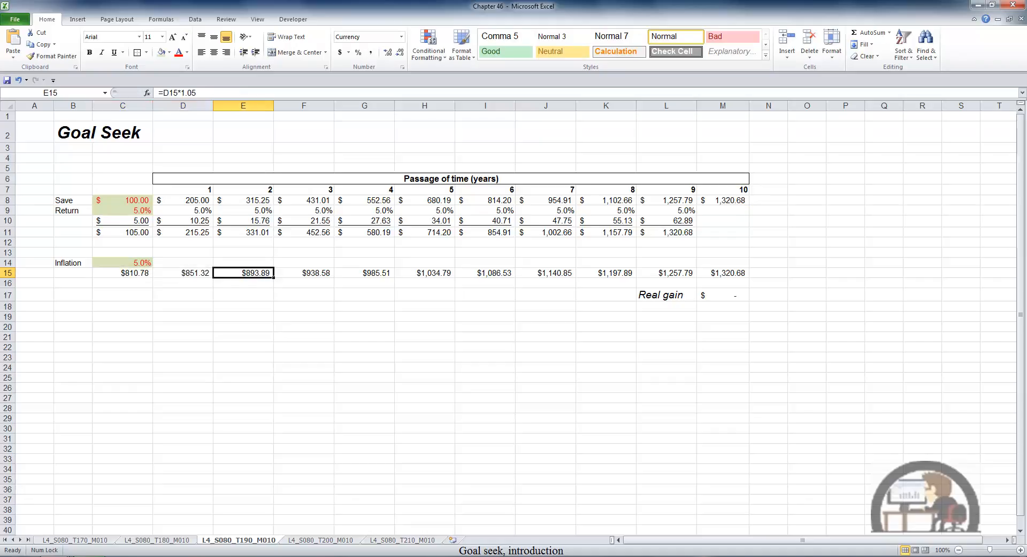
{"action": "key", "text": "Right"}
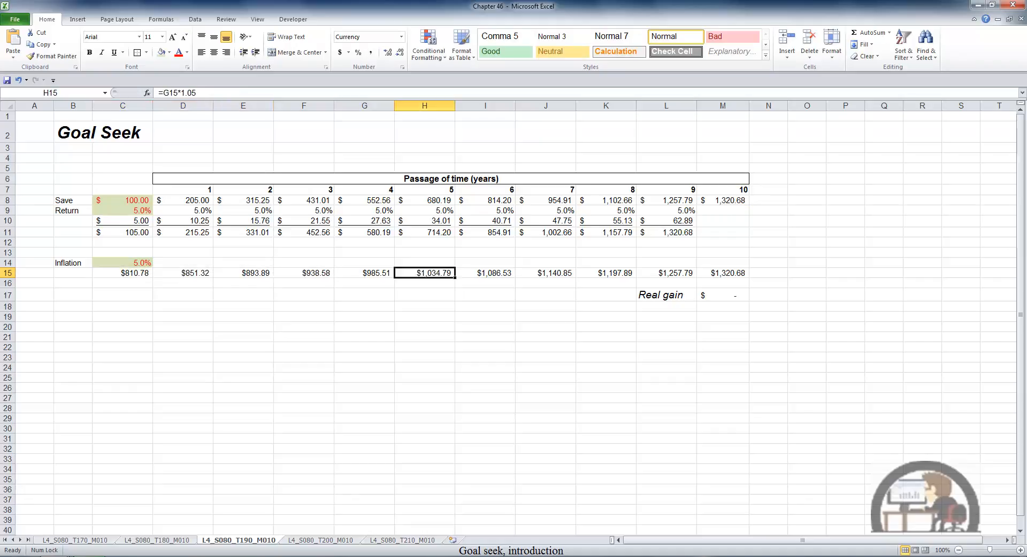
{"action": "key", "text": "Right"}
{"action": "key", "text": "Right"}
{"action": "key", "text": "Right"}
{"action": "key", "text": "Right"}
{"action": "key", "text": "Right"}
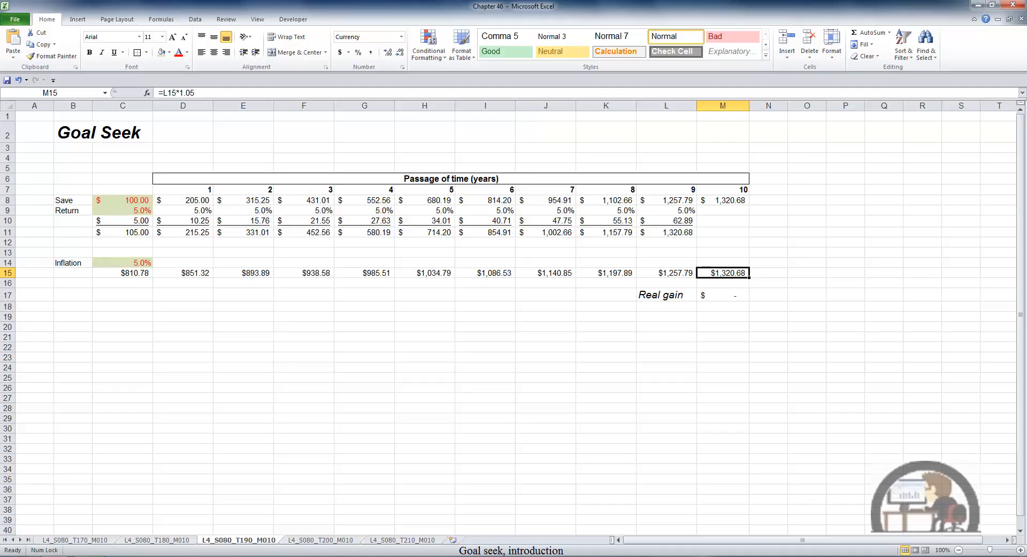
{"action": "key", "text": "Down"}
{"action": "key", "text": "Down"}
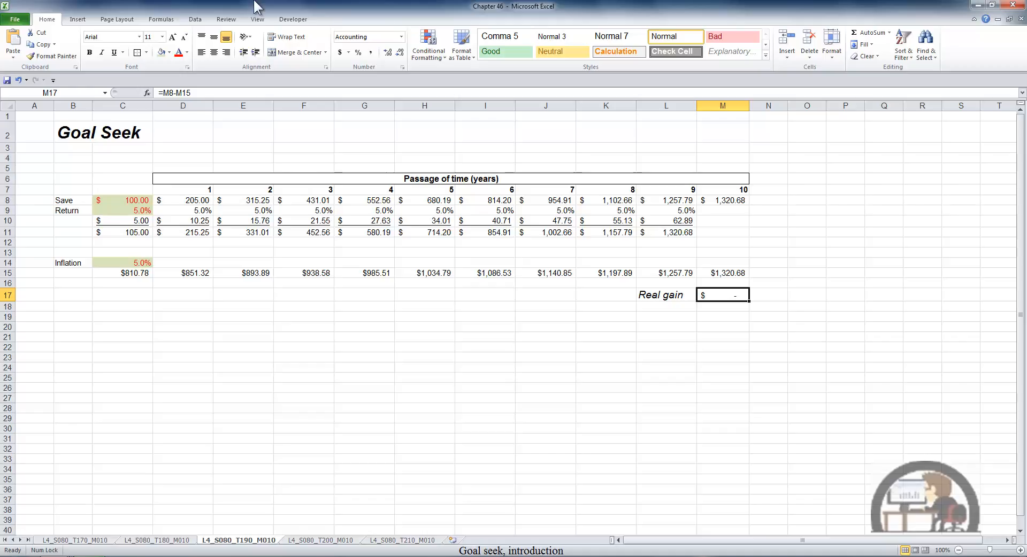
Run Goal Seek to bring the year-10 savings in M8 to 2000 by changing the Save amount in C8, and accept the result.
{"action": "left_click", "coordinate": [196, 19]}
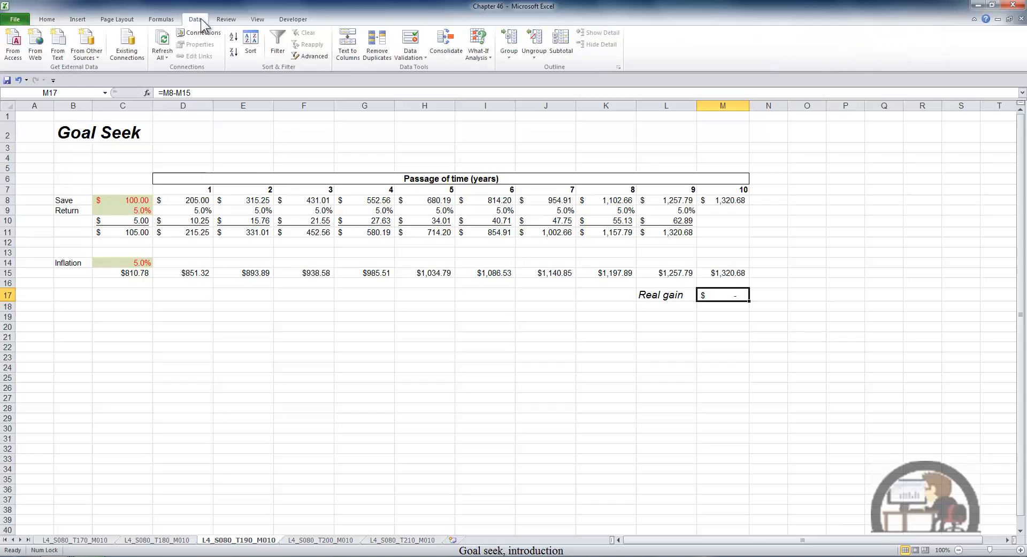
{"action": "left_click", "coordinate": [483, 55]}
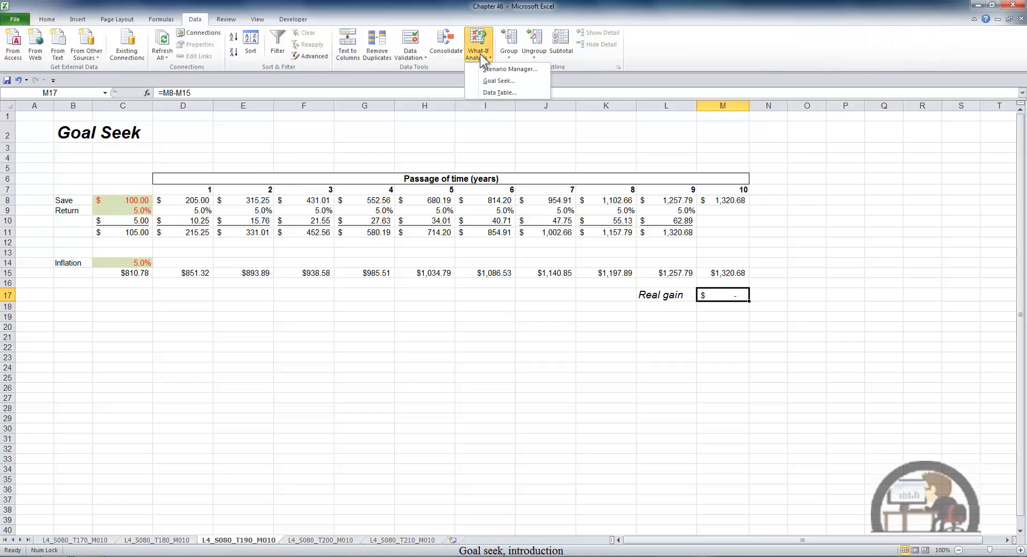
{"action": "left_click", "coordinate": [513, 80]}
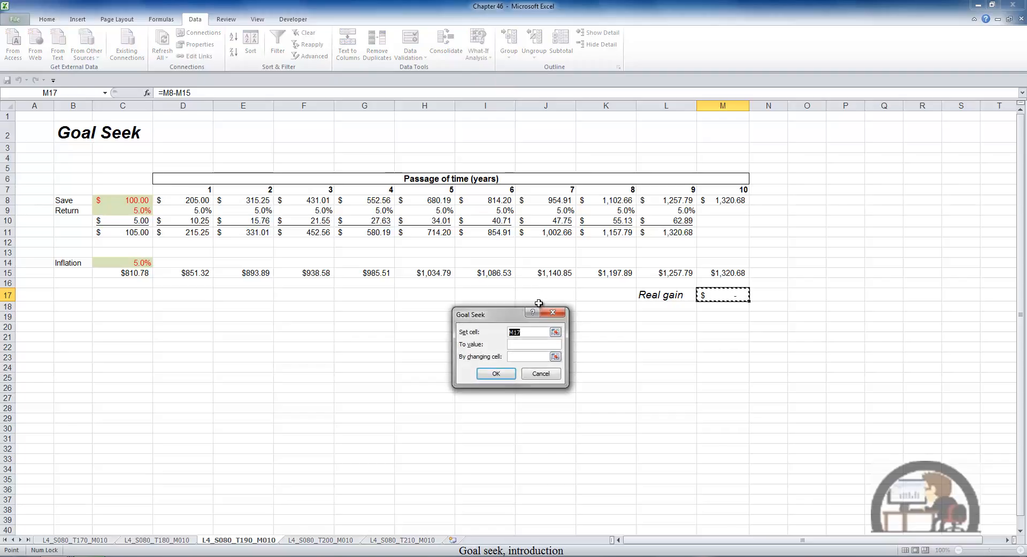
{"action": "left_click", "coordinate": [727, 203]}
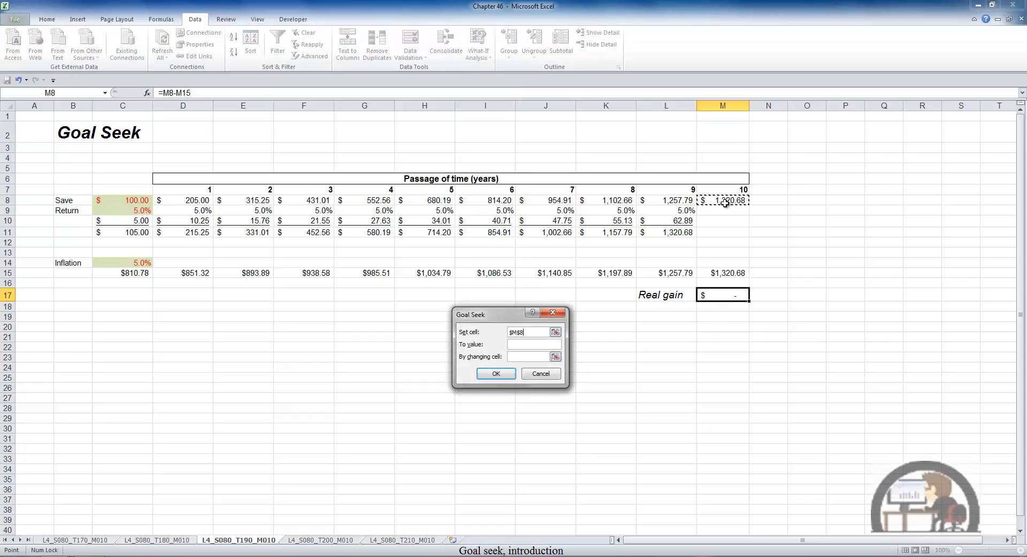
{"action": "left_click", "coordinate": [531, 344]}
{"action": "type", "text": "2000"}
{"action": "left_click", "coordinate": [527, 358]}
{"action": "left_click", "coordinate": [138, 199]}
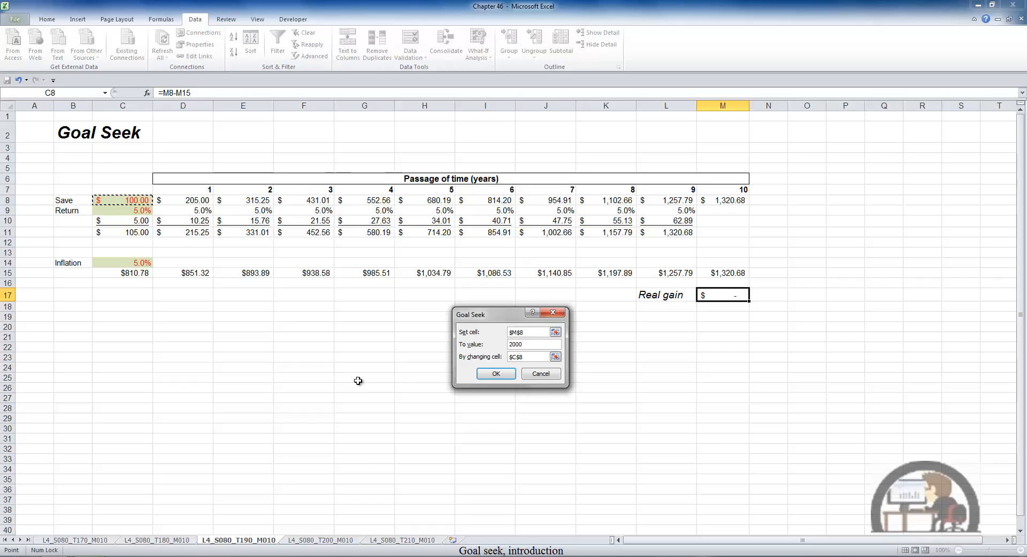
{"action": "left_click", "coordinate": [495, 374]}
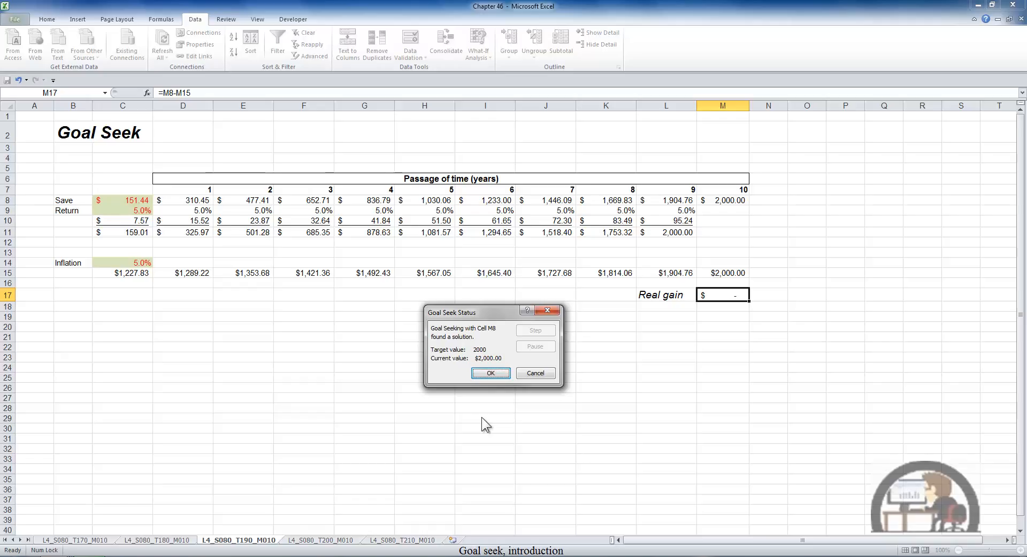
{"action": "left_click", "coordinate": [491, 373]}
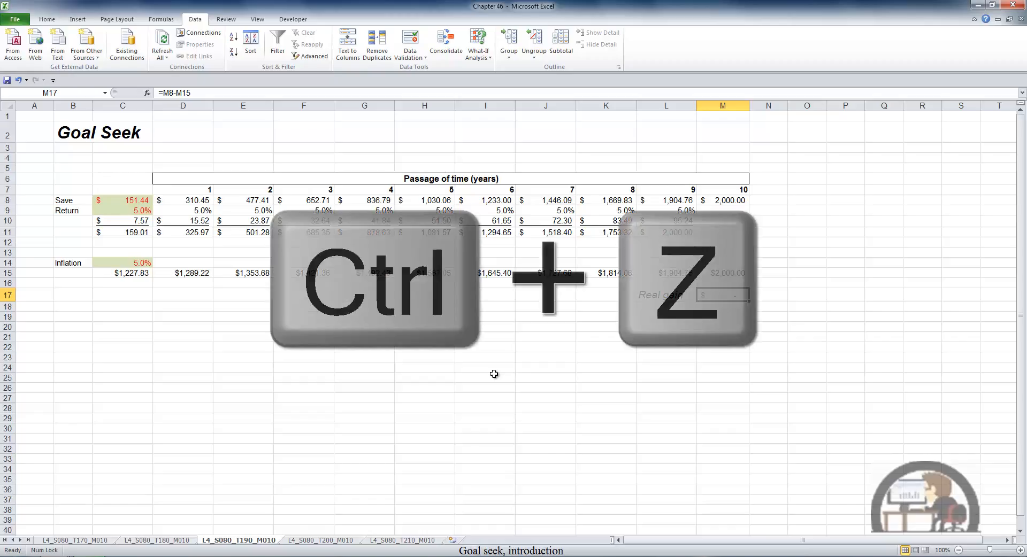
Undo the Goal Seek change to the Save amount, redo it, and undo it again.
{"action": "key", "text": "ctrl+z"}
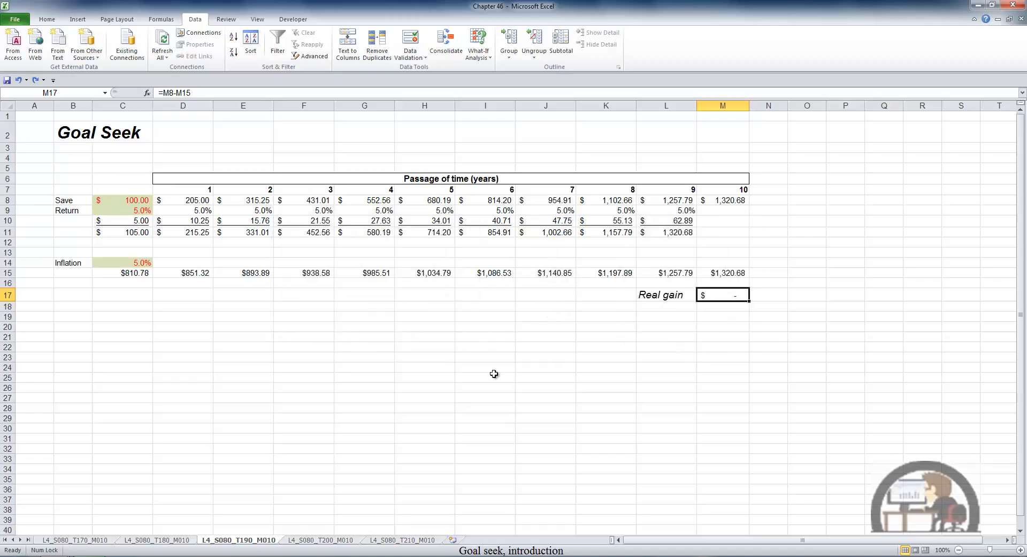
{"action": "key", "text": "ctrl+y"}
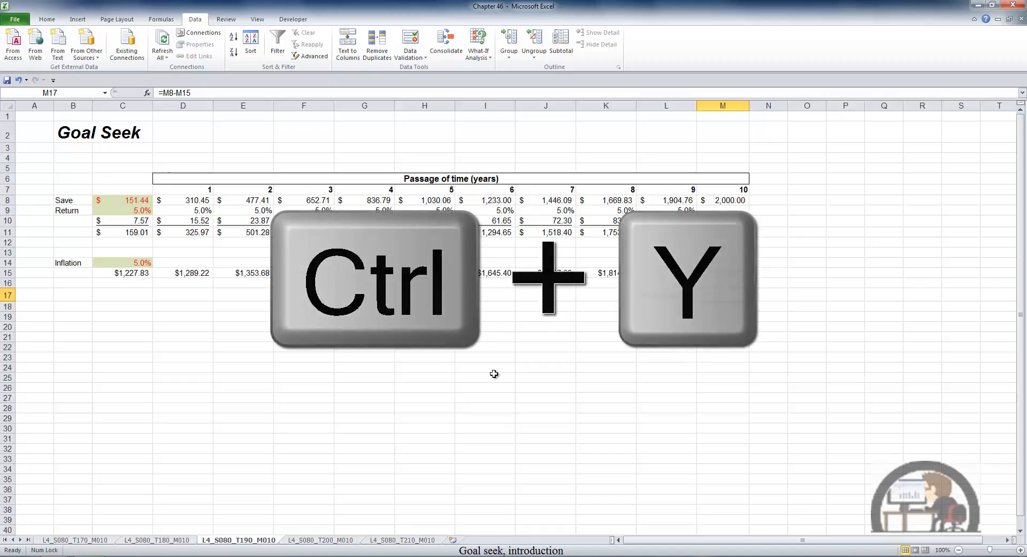
{"action": "key", "text": "ctrl+z"}
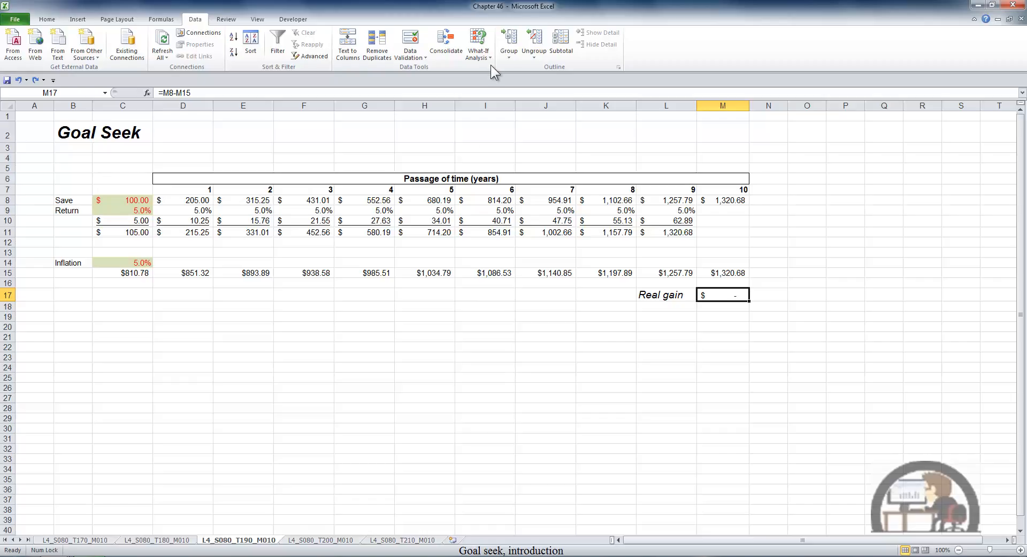
Try to bring the real gain in M17 to 100 with Goal Seek by changing C8, and undo the accepted result.
{"action": "left_click", "coordinate": [479, 53]}
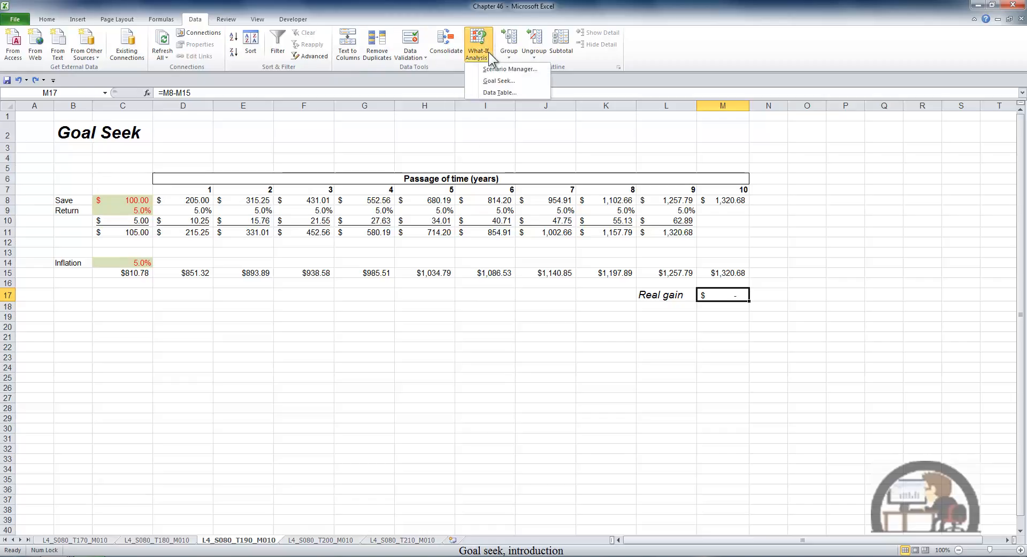
{"action": "left_click", "coordinate": [503, 80]}
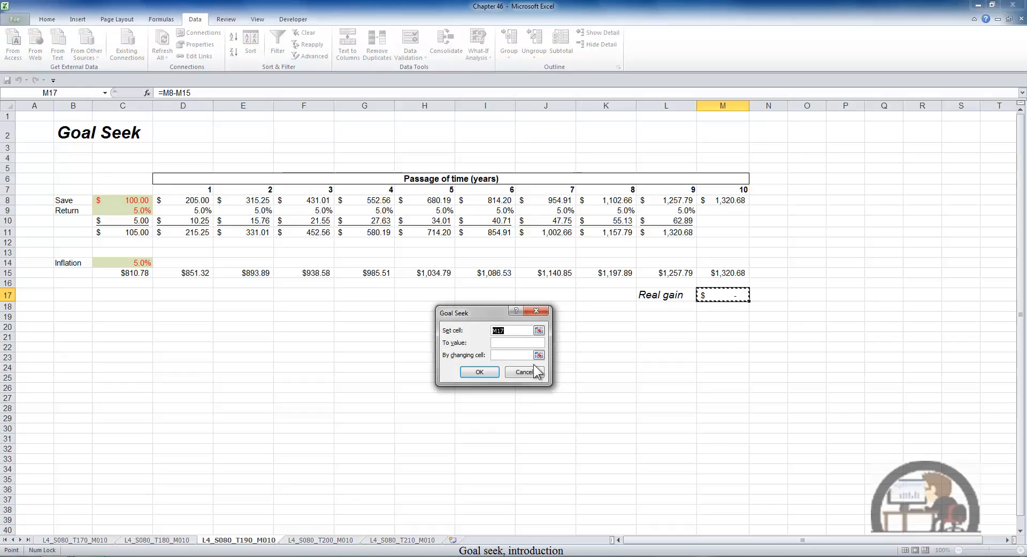
{"action": "left_click", "coordinate": [511, 343]}
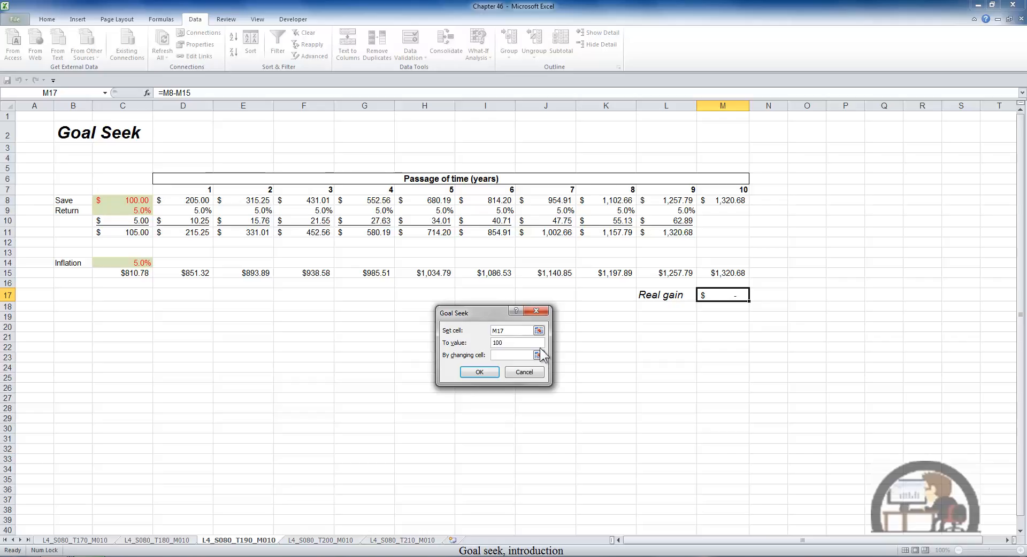
{"action": "left_click", "coordinate": [507, 354]}
{"action": "left_click", "coordinate": [135, 200]}
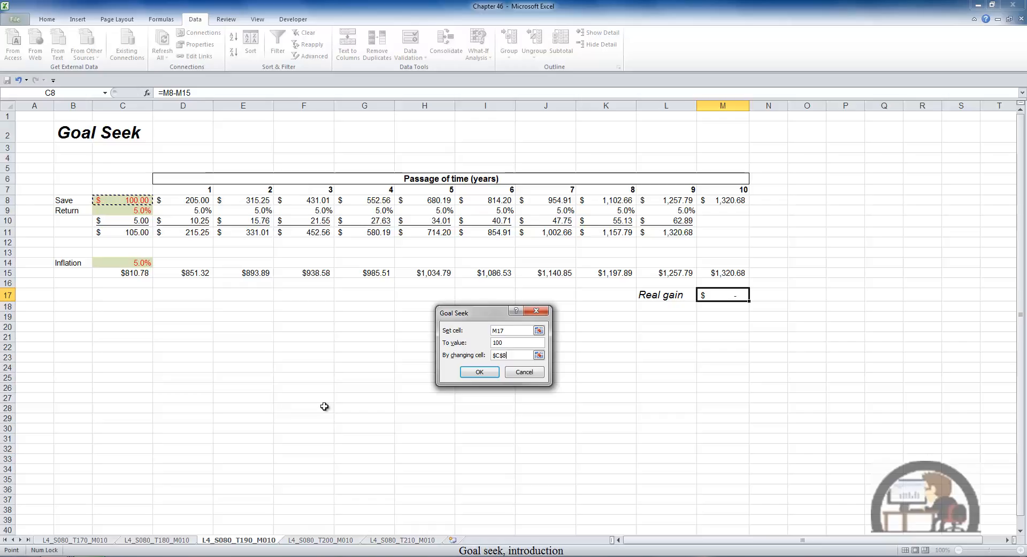
{"action": "left_click", "coordinate": [479, 373]}
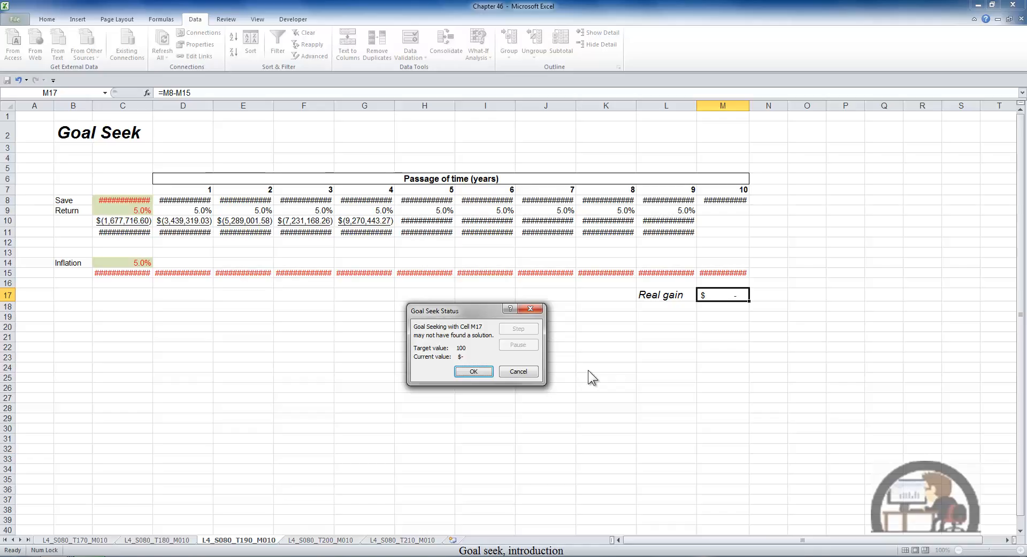
{"action": "left_click", "coordinate": [480, 373]}
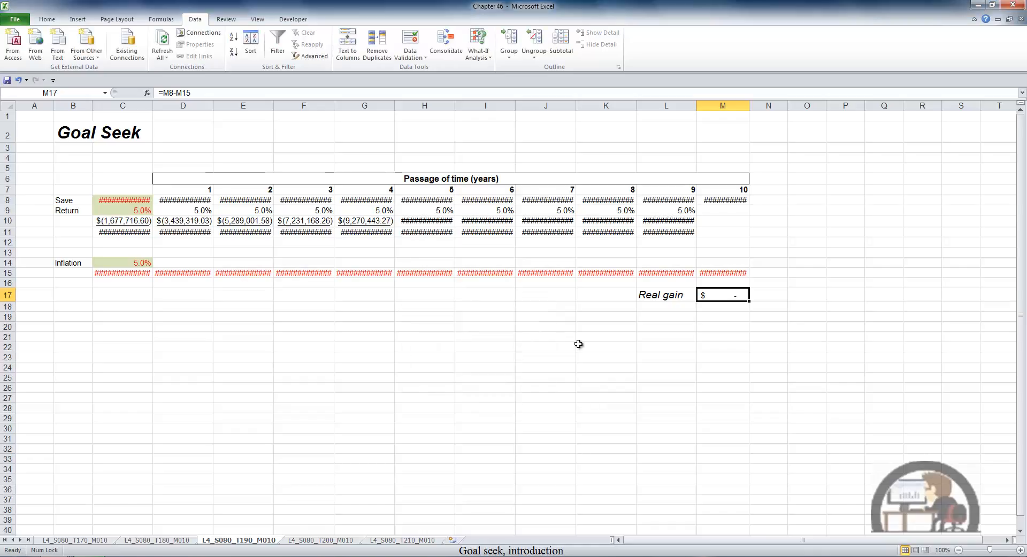
{"action": "key", "text": "ctrl+z"}
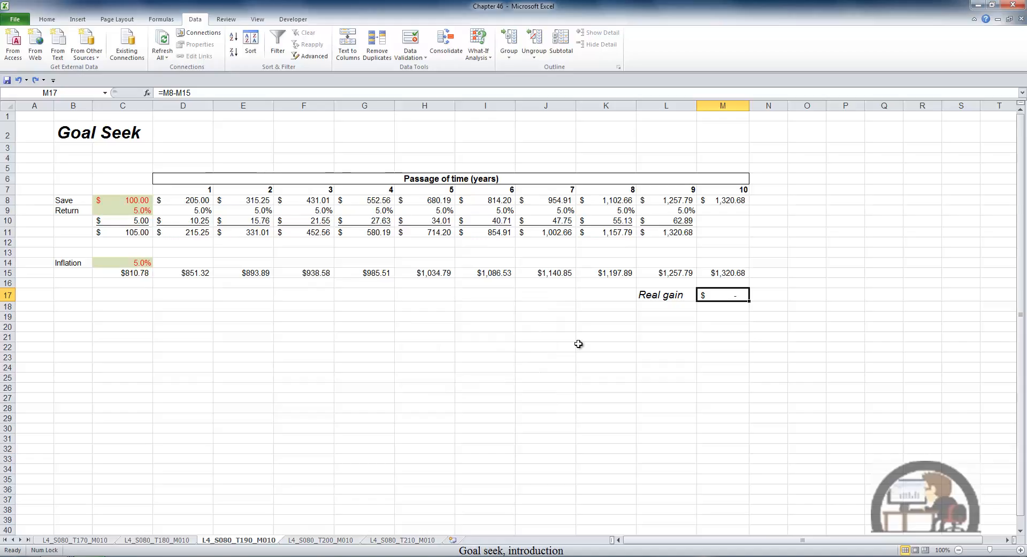
Rerun Goal Seek on the real gain in M17 with target value 100 and C8 as the changing cell.
{"action": "left_click", "coordinate": [476, 53]}
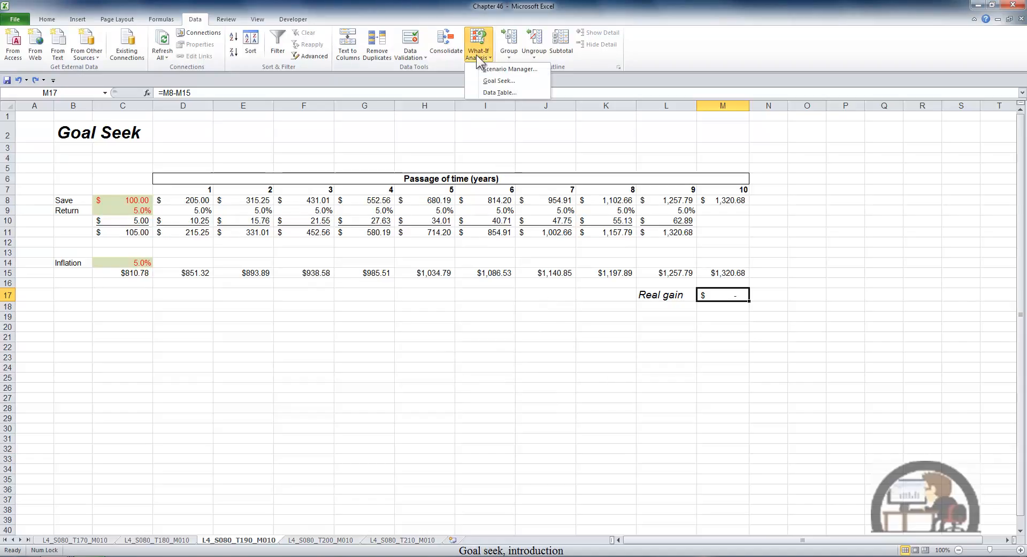
{"action": "left_click", "coordinate": [501, 80]}
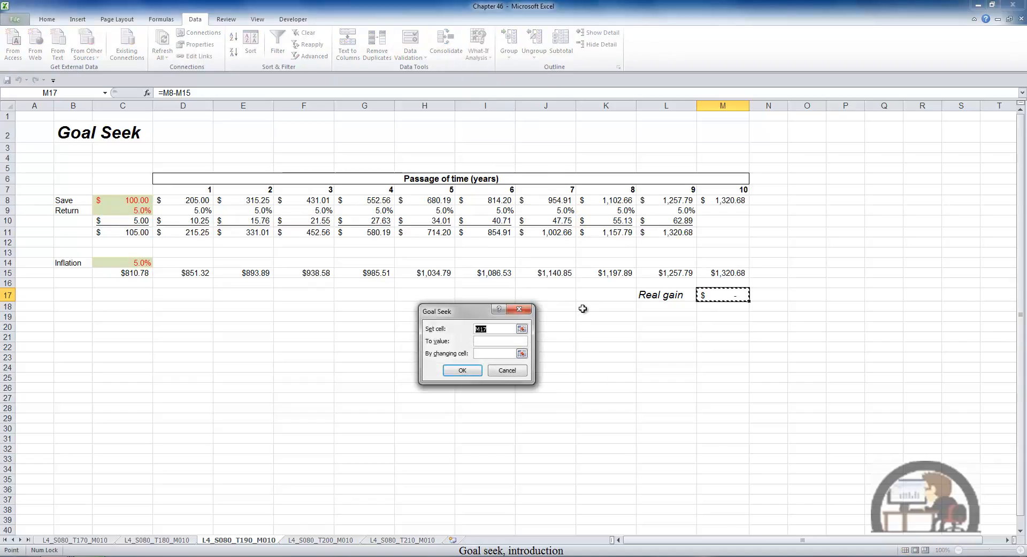
{"action": "left_click", "coordinate": [504, 342]}
{"action": "left_click", "coordinate": [493, 354]}
{"action": "left_click", "coordinate": [144, 201]}
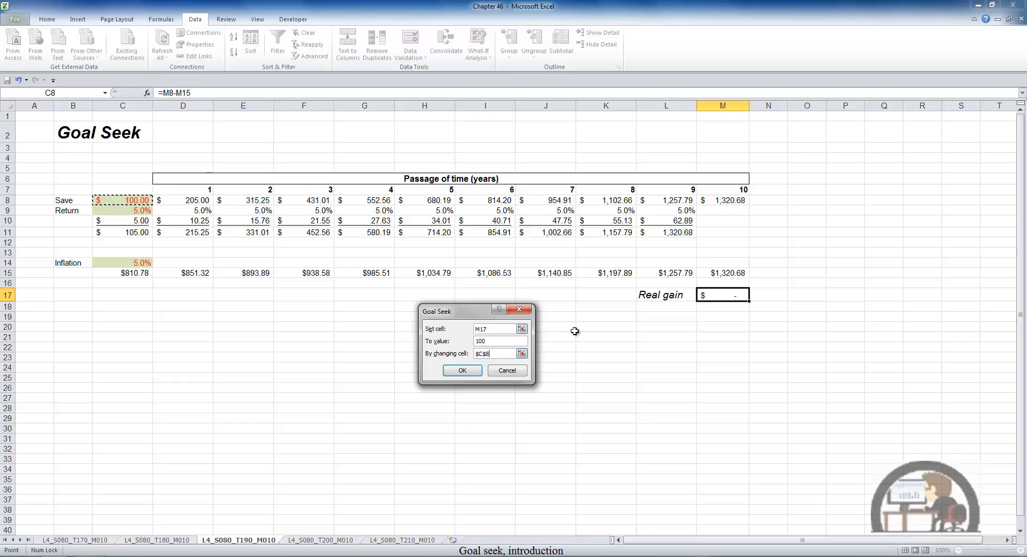
{"action": "left_click", "coordinate": [468, 371]}
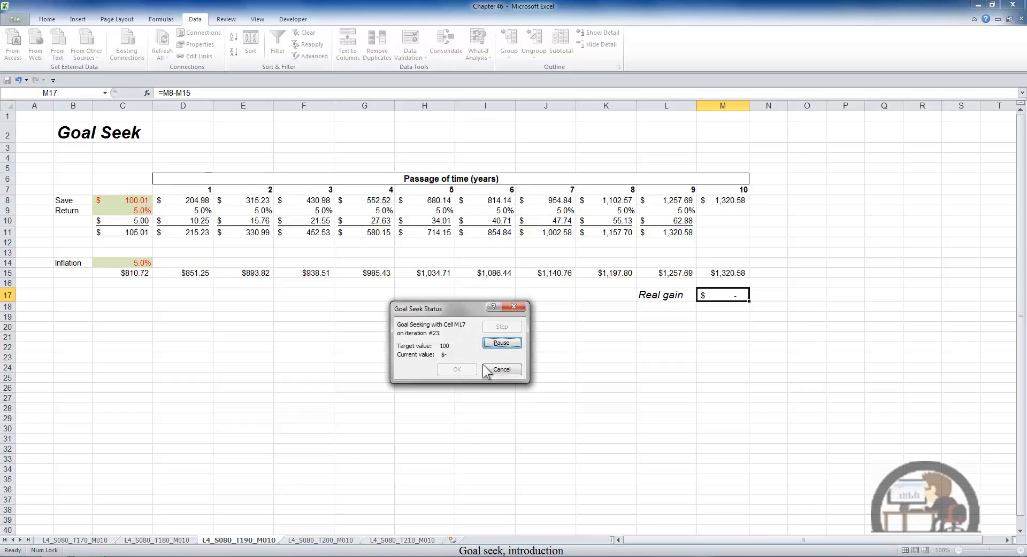
Pause the running Goal Seek on the real gain, step through its iterations one at a time, and discard the result.
{"action": "left_click", "coordinate": [494, 343]}
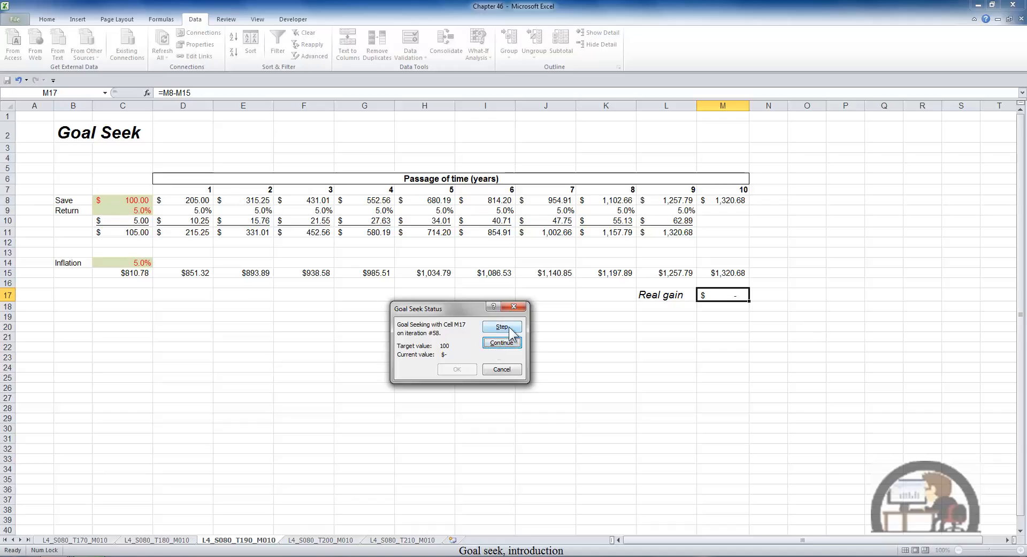
{"action": "left_click", "coordinate": [502, 327]}
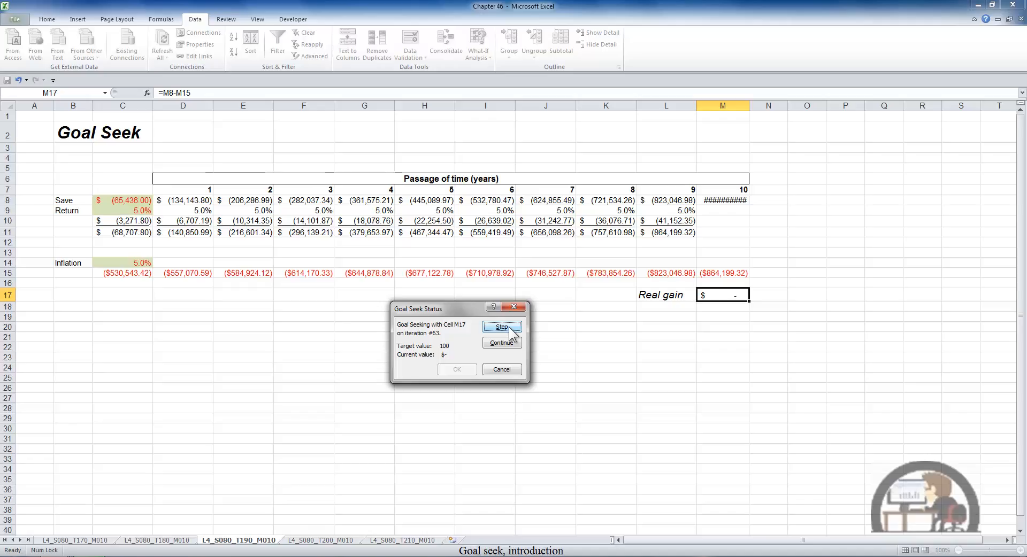
{"action": "left_click", "coordinate": [503, 327]}
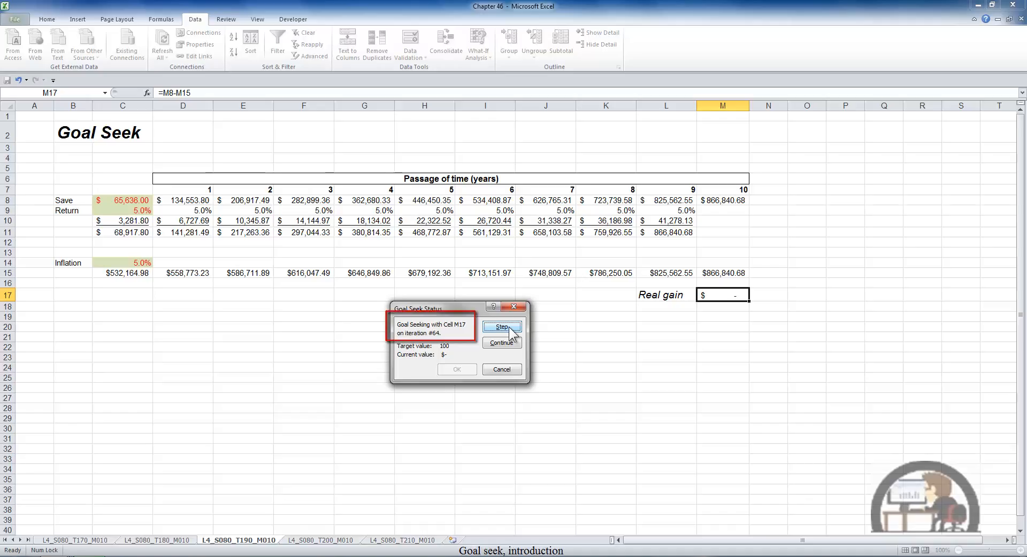
{"action": "left_click", "coordinate": [509, 329]}
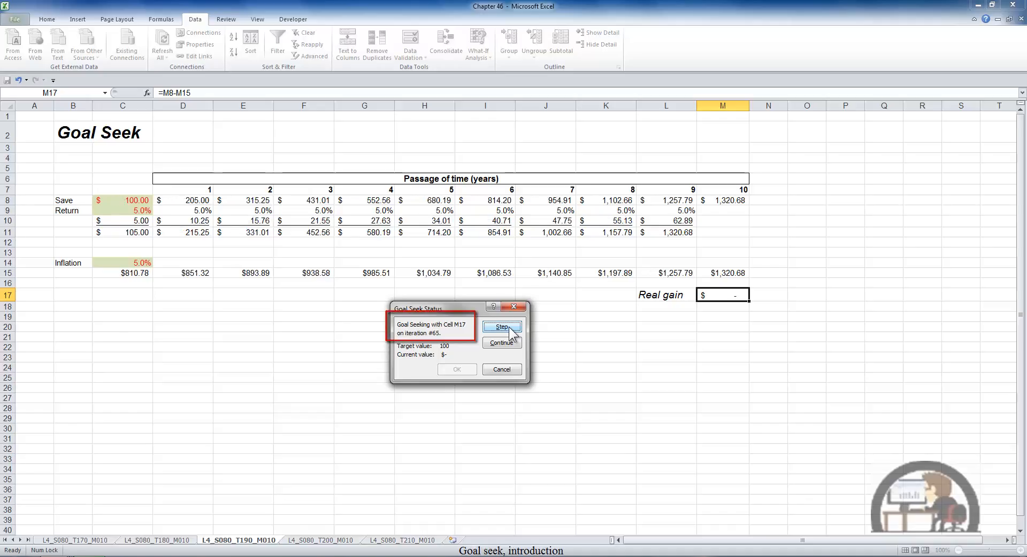
{"action": "left_click", "coordinate": [509, 328]}
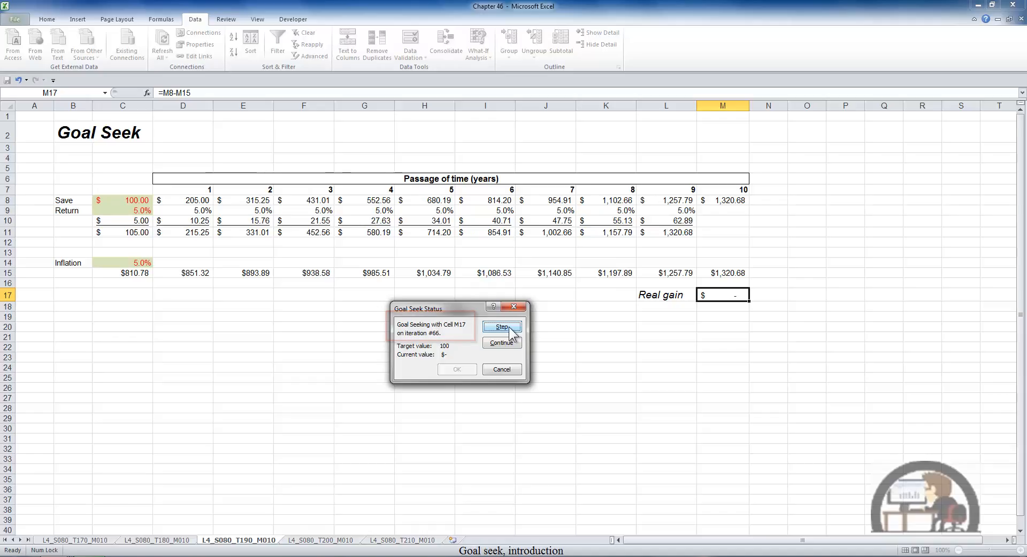
{"action": "left_click", "coordinate": [509, 329]}
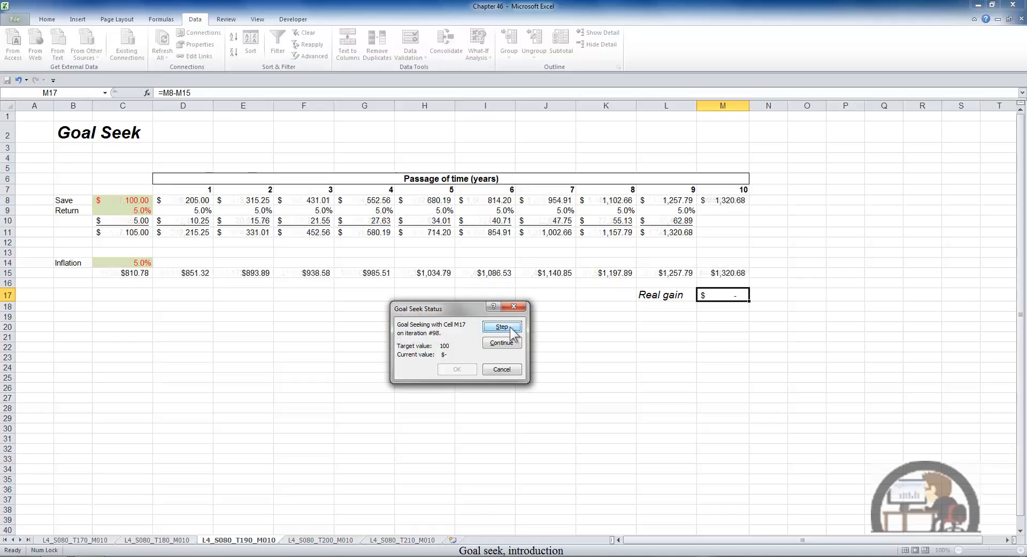
{"action": "left_click", "coordinate": [510, 328]}
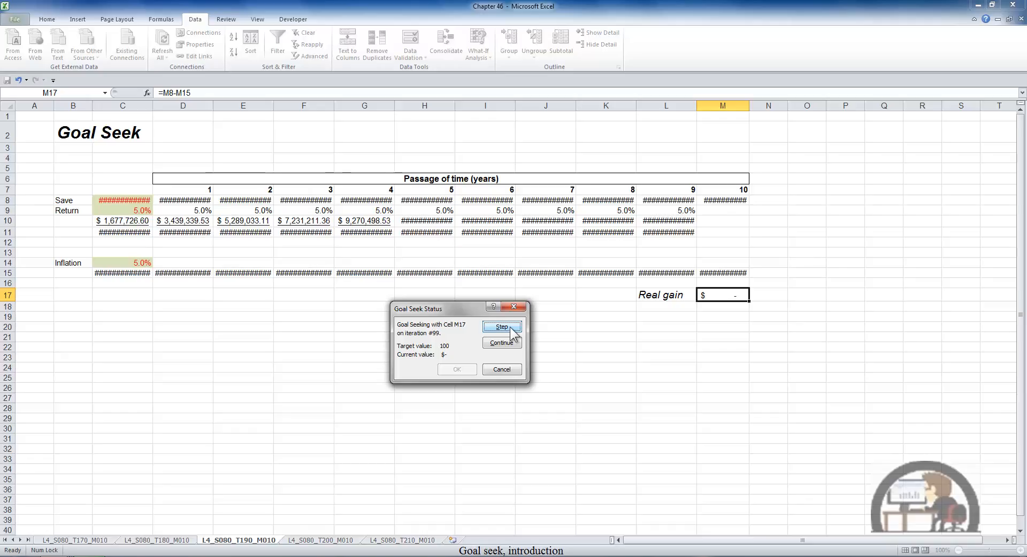
{"action": "left_click", "coordinate": [511, 328]}
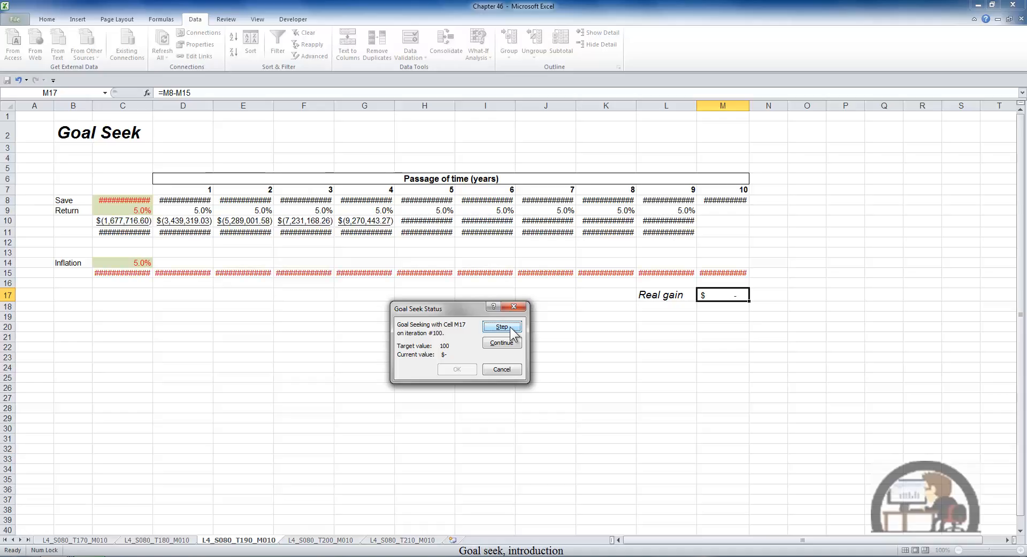
{"action": "left_click", "coordinate": [510, 328]}
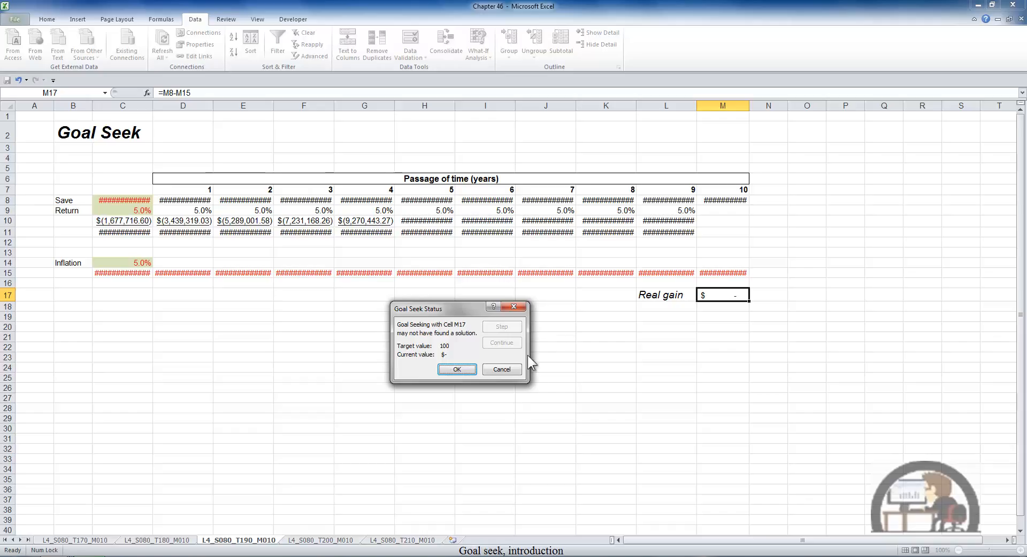
{"action": "left_click", "coordinate": [503, 370]}
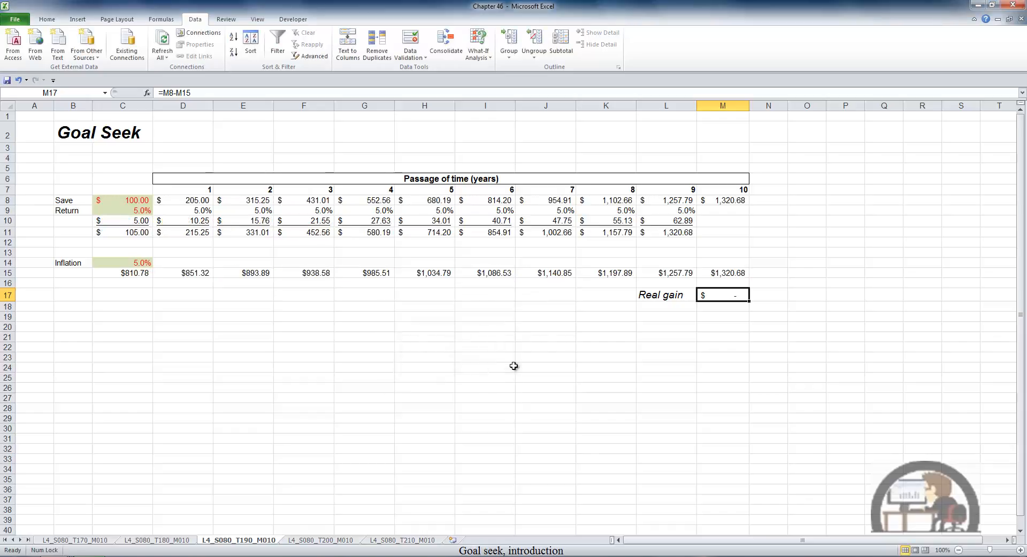
Check the iterative calculation limits in the program's formula options, and close the options without changing anything.
{"action": "key", "text": "alt"}
{"action": "key", "text": "f"}
{"action": "key", "text": "t"}
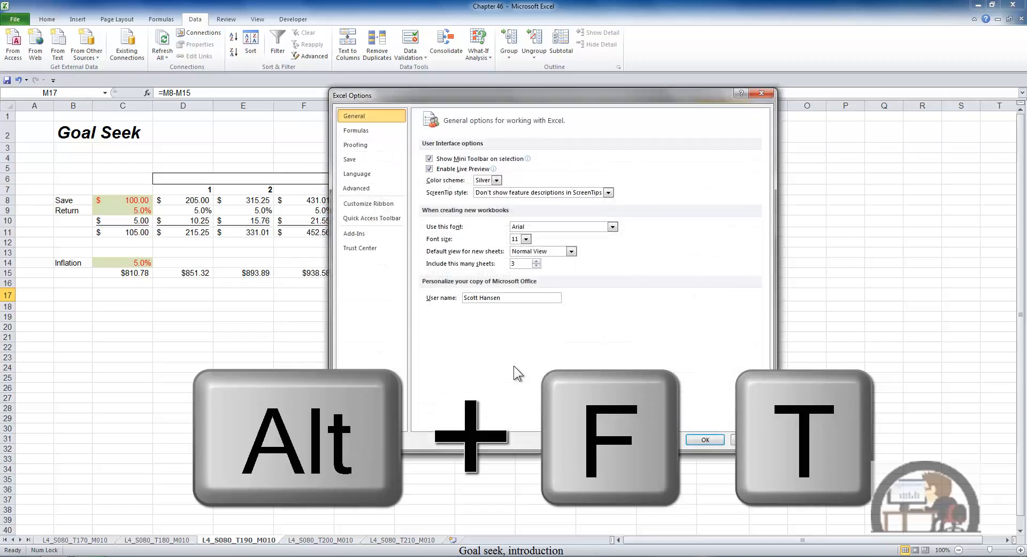
{"action": "left_click", "coordinate": [362, 130]}
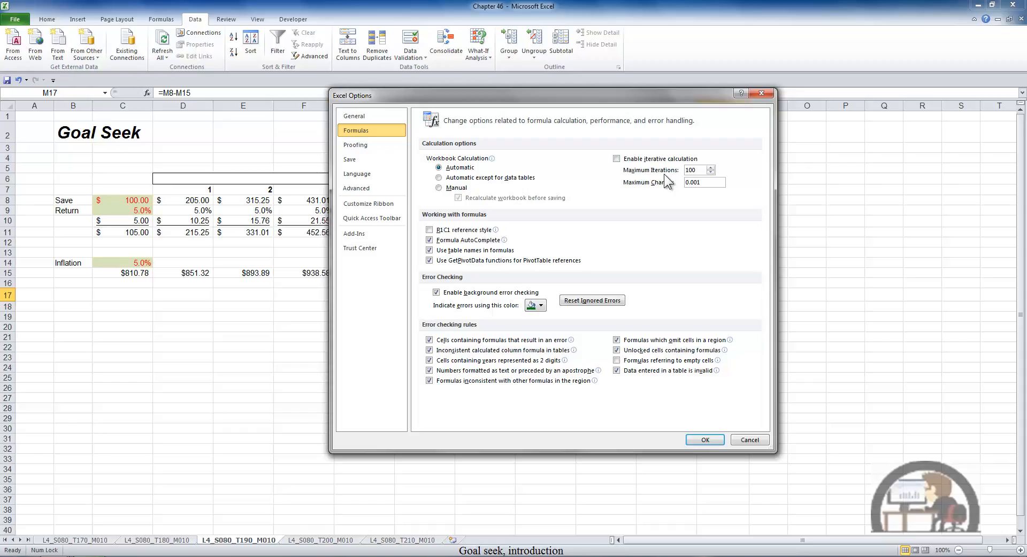
{"action": "left_click", "coordinate": [747, 437]}
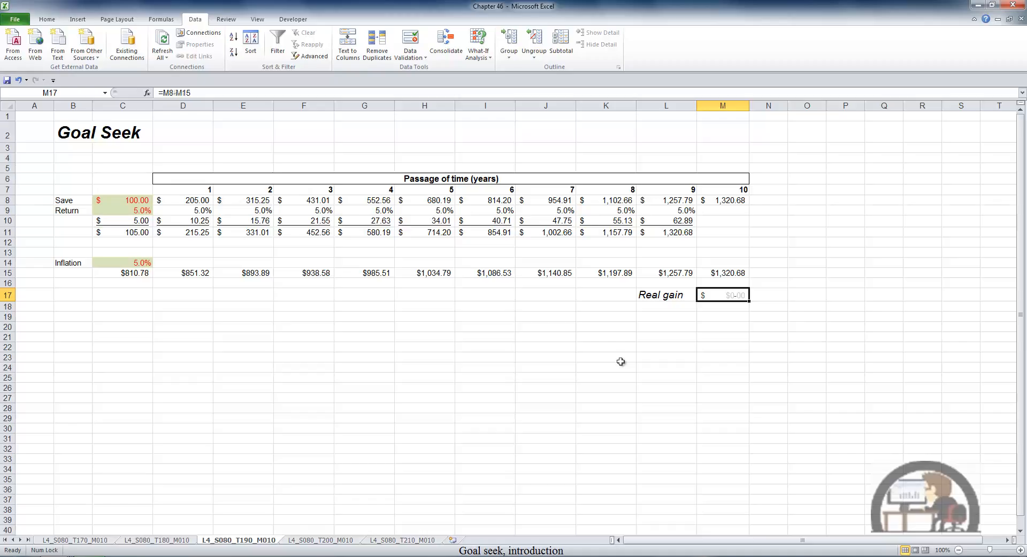
Set the Inflation rate in C14 to 3%.
{"action": "left_click", "coordinate": [147, 260]}
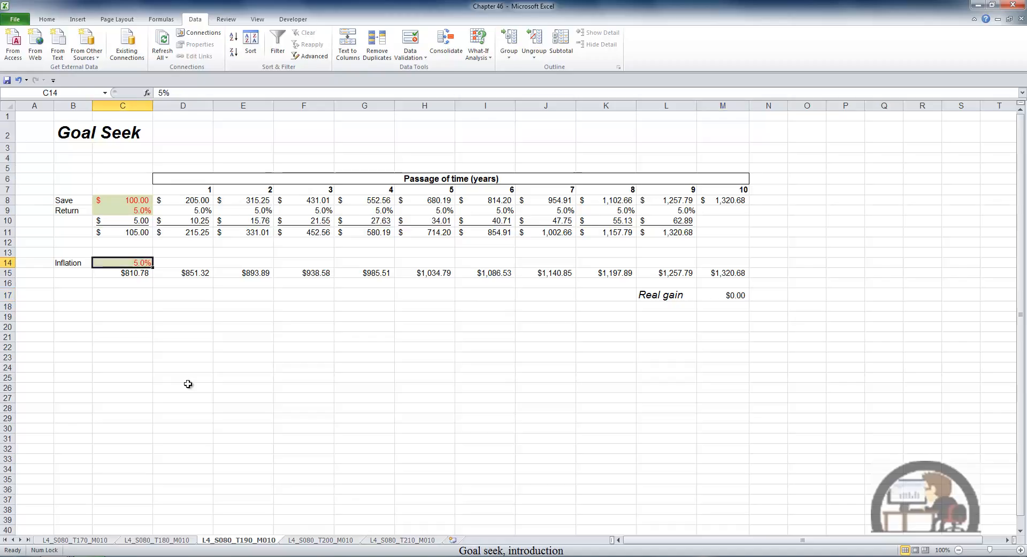
{"action": "type", "text": "3"}
{"action": "key", "text": "Return"}
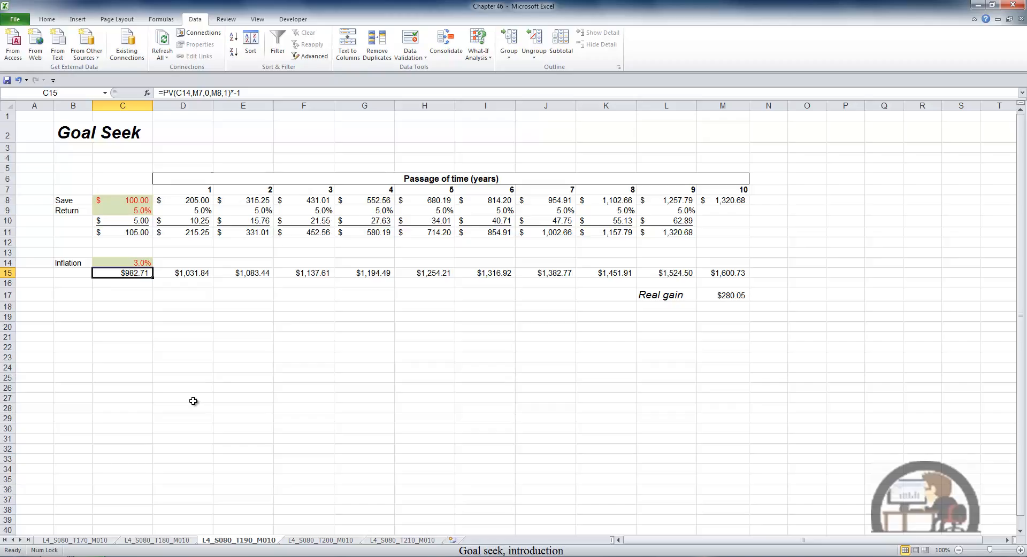
Run Goal Seek to bring the real gain in M17 to 1000 by changing the Return rate in C9, and discard the result.
{"action": "left_click", "coordinate": [486, 52]}
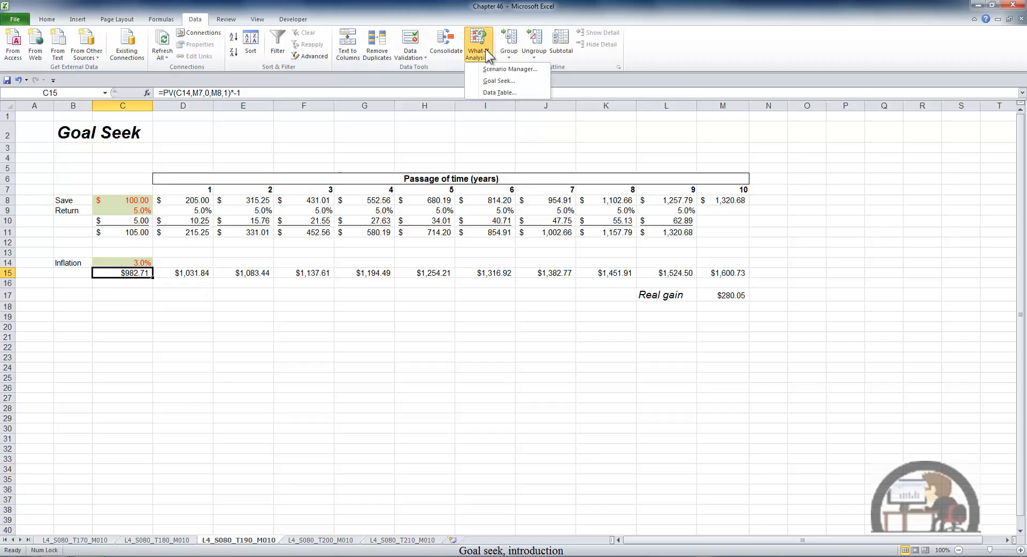
{"action": "left_click", "coordinate": [497, 80]}
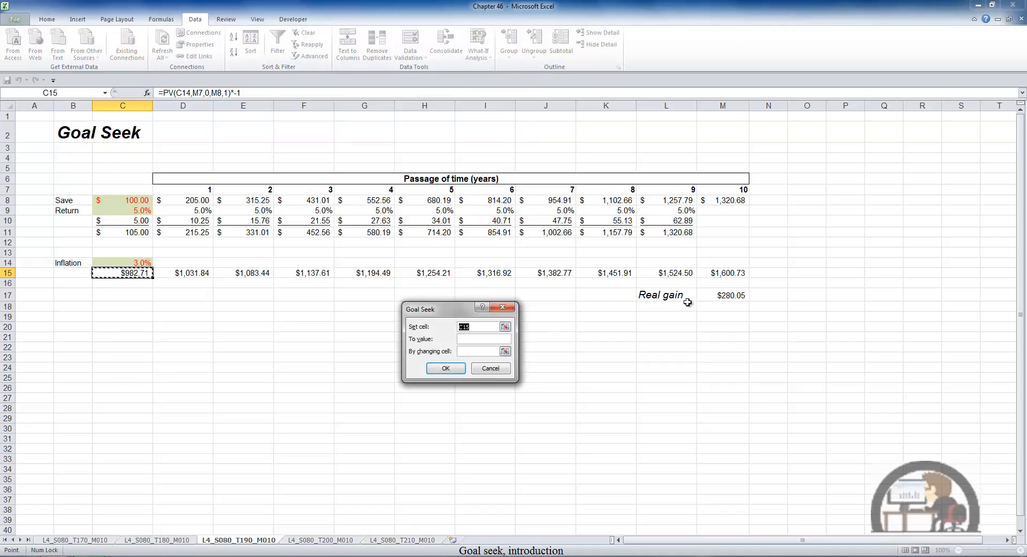
{"action": "left_click", "coordinate": [728, 295]}
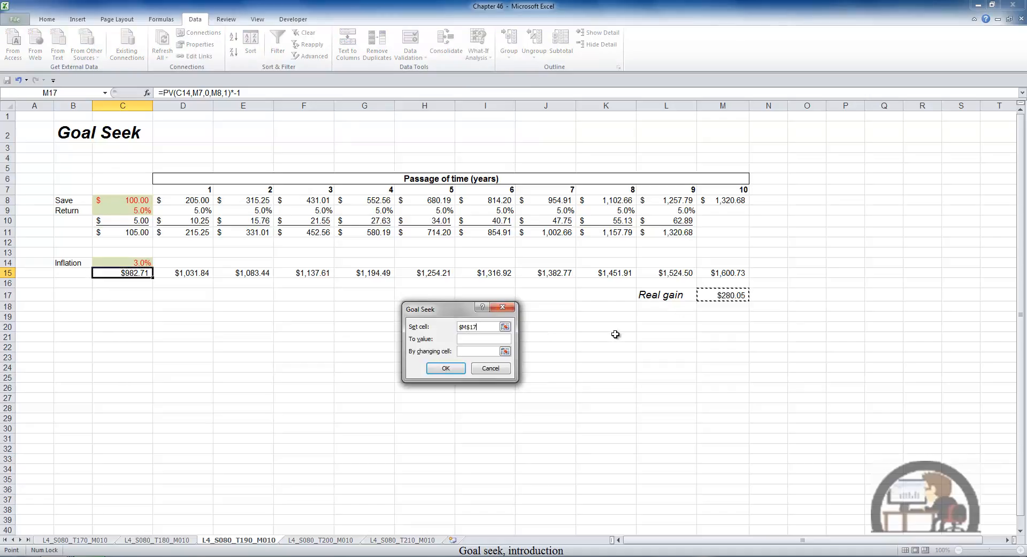
{"action": "left_click", "coordinate": [477, 338]}
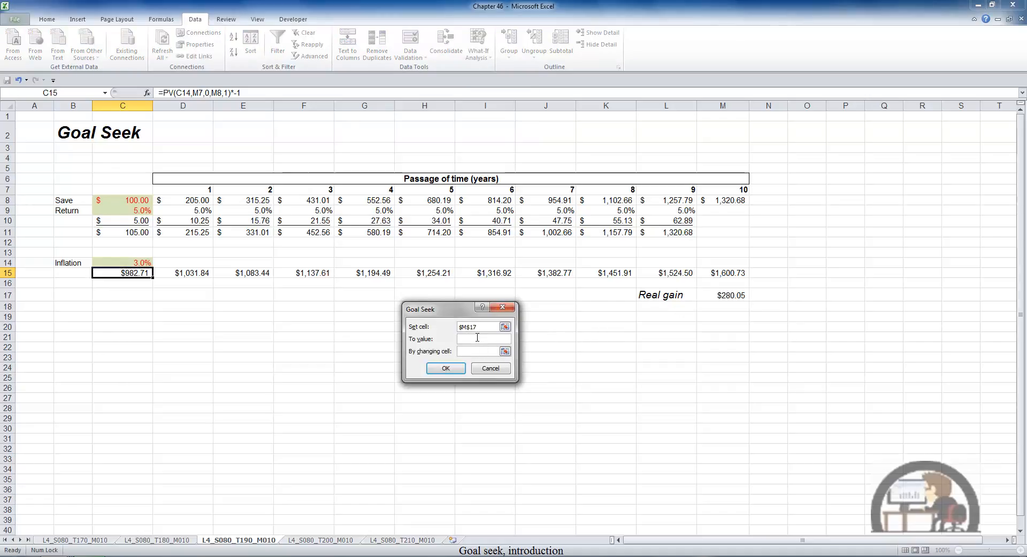
{"action": "type", "text": "1000"}
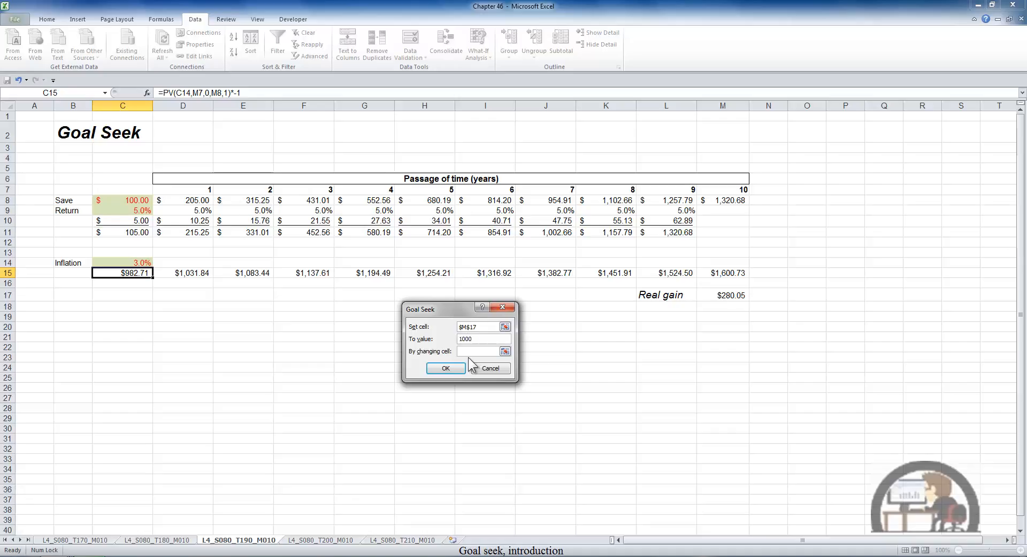
{"action": "left_click", "coordinate": [468, 352]}
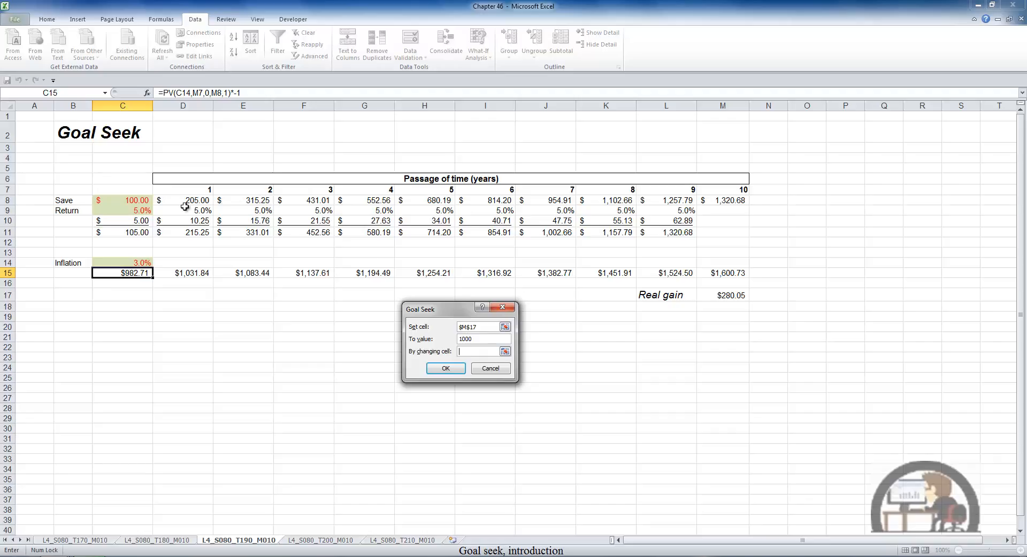
{"action": "left_click", "coordinate": [133, 212]}
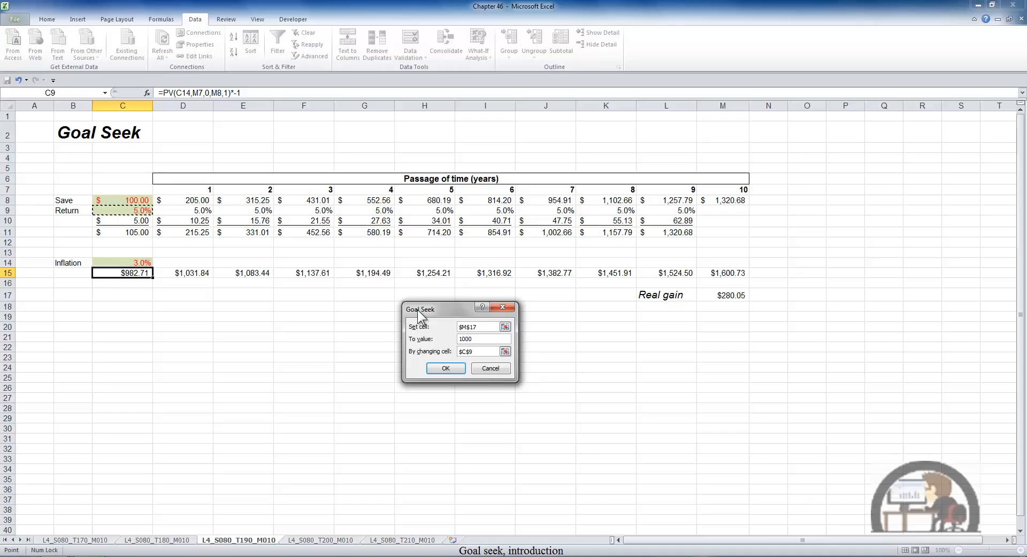
{"action": "left_click", "coordinate": [446, 369]}
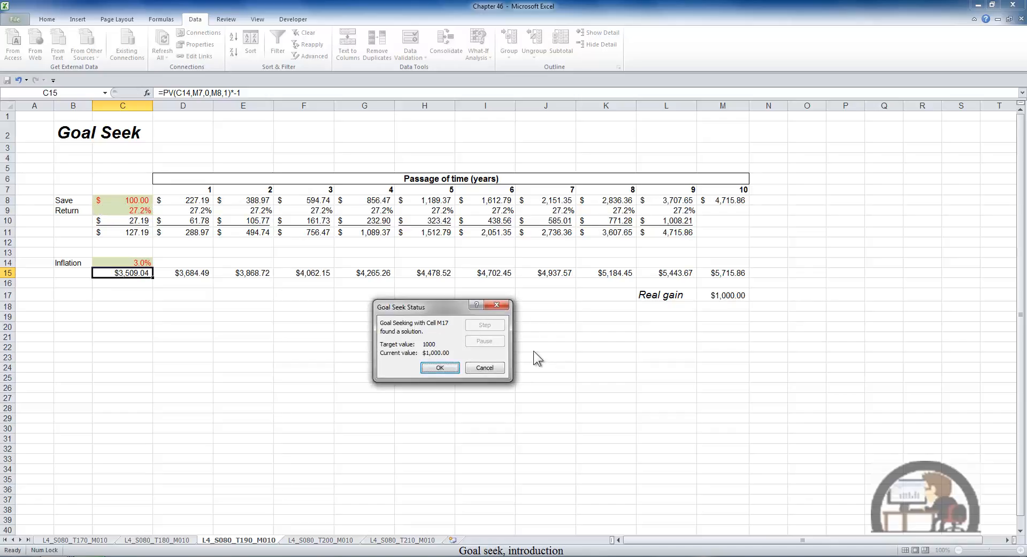
{"action": "left_click", "coordinate": [488, 368]}
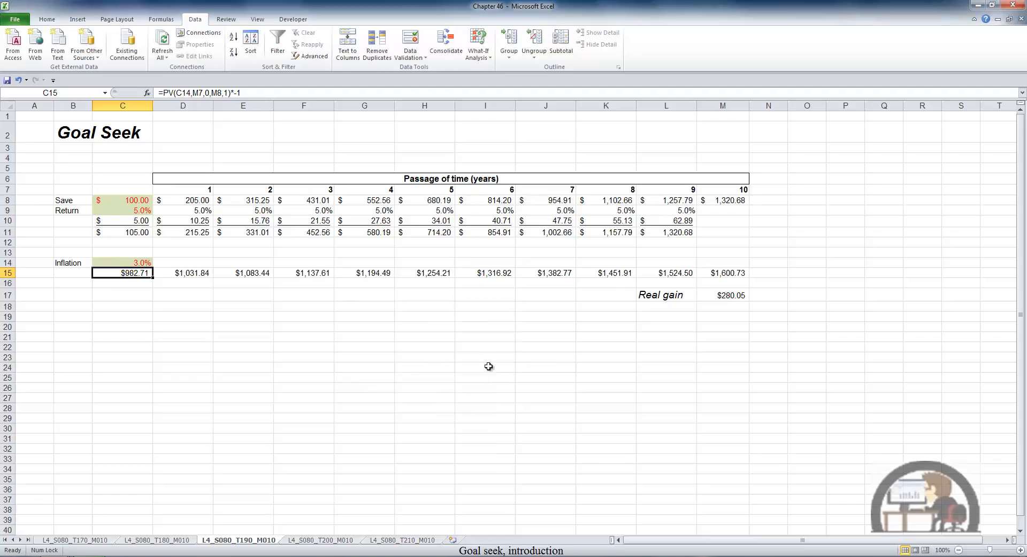